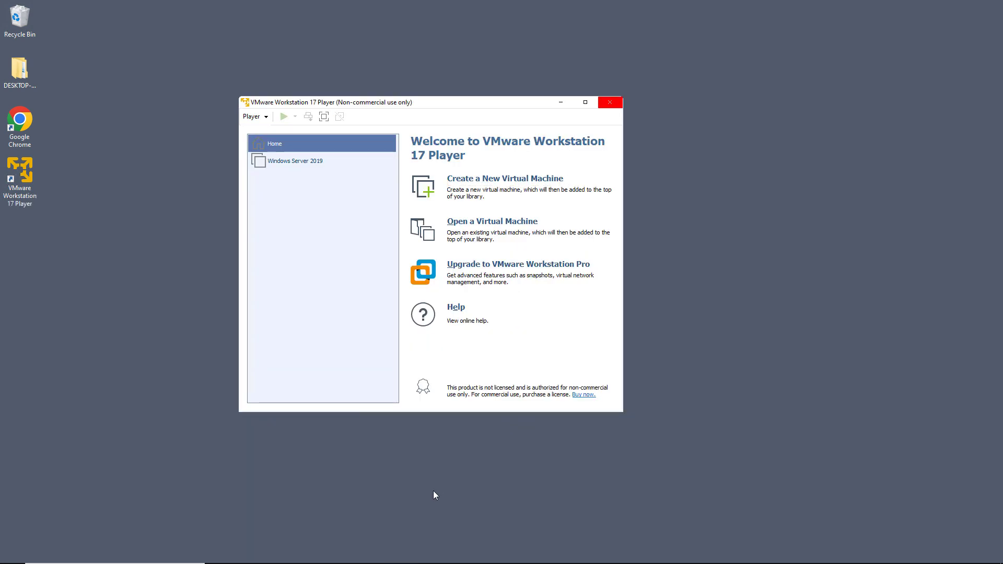
Step: Open a This PC file browser, then close it and bring VMware Player back to the front
mouse_move(417, 553)
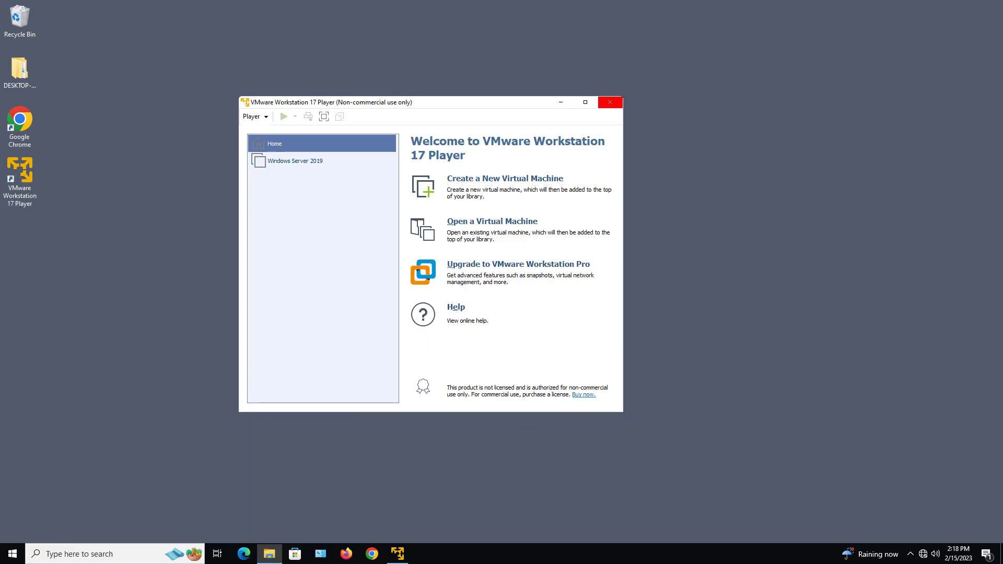
left_click(269, 554)
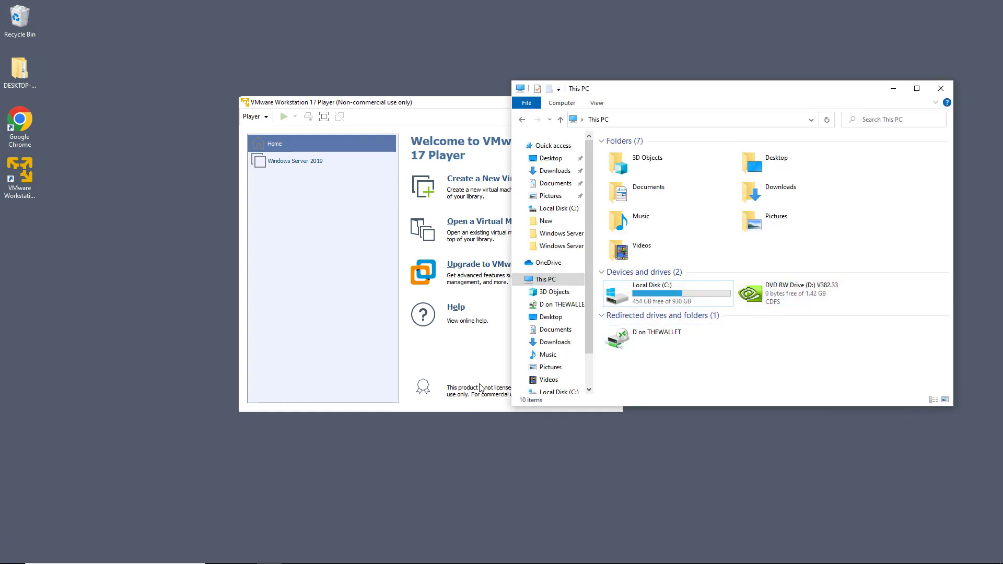
left_click(324, 357)
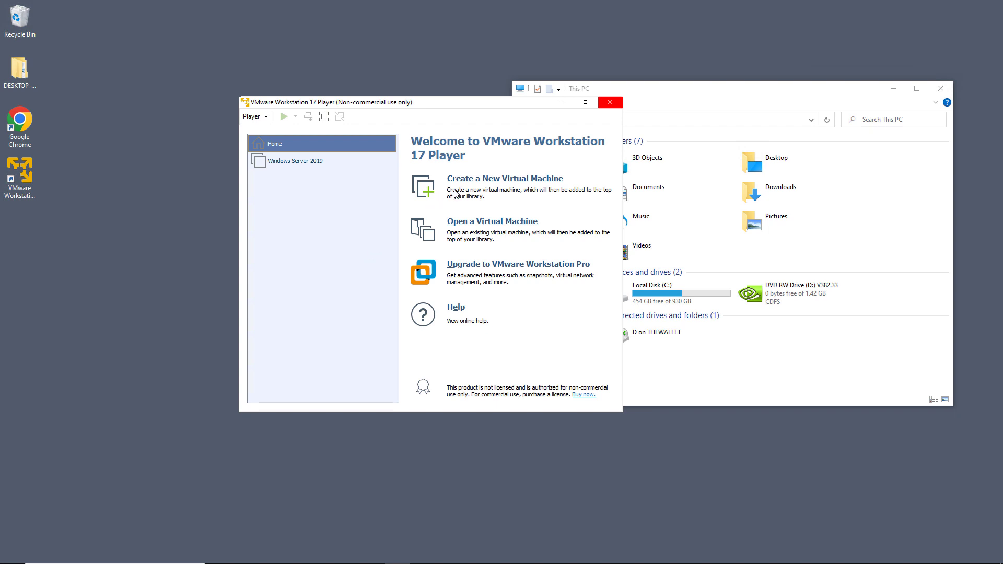
left_click(894, 88)
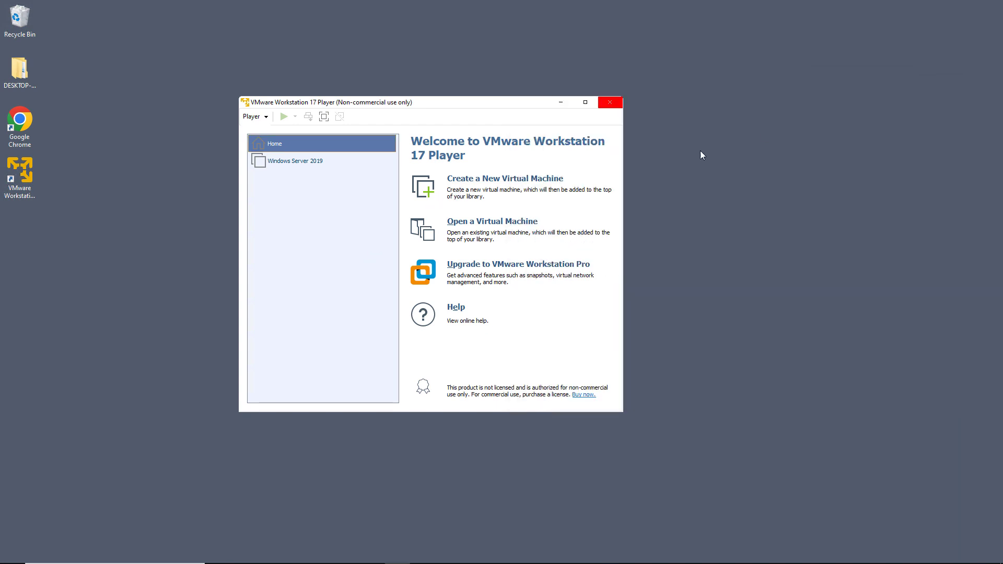
Step: Create a Windows Server 2019 VM, OS installed later, default name, 60 GB single-file disk
left_click(477, 189)
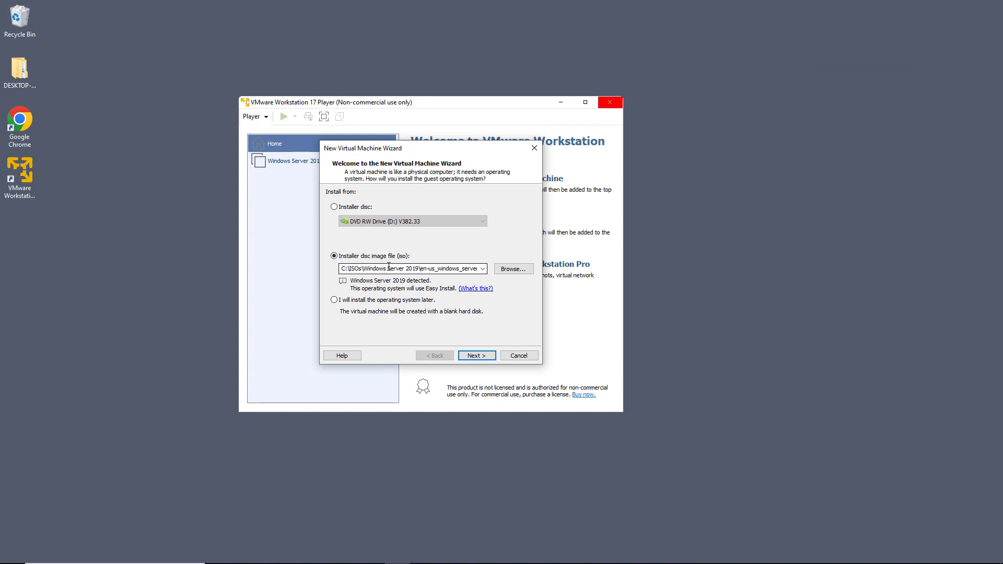
left_click(378, 302)
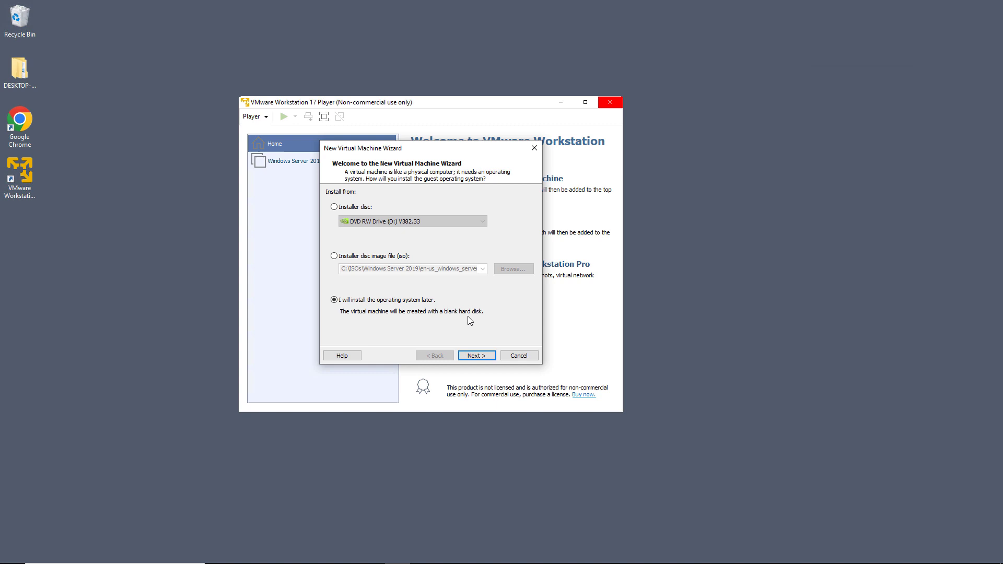
left_click(470, 356)
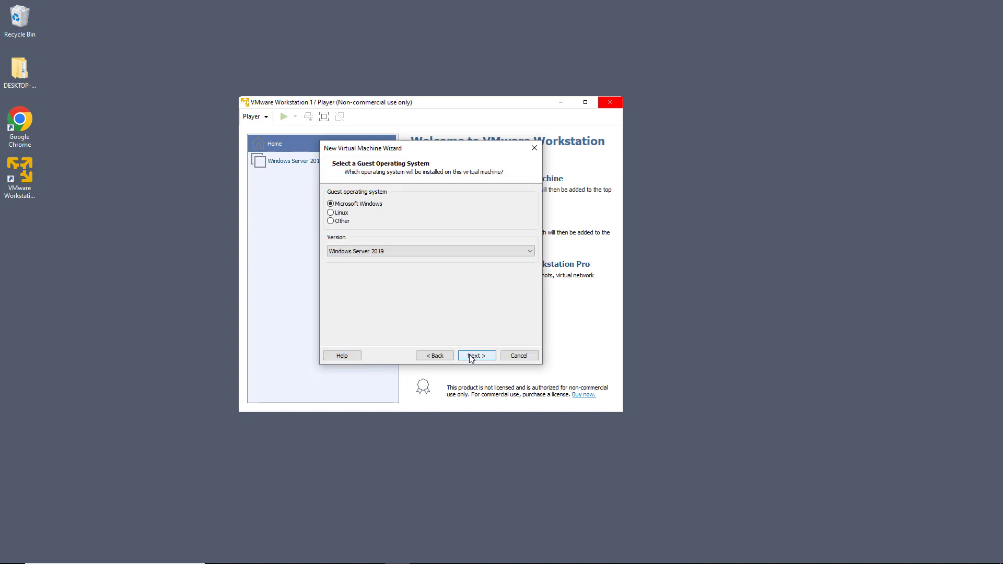
left_click(472, 356)
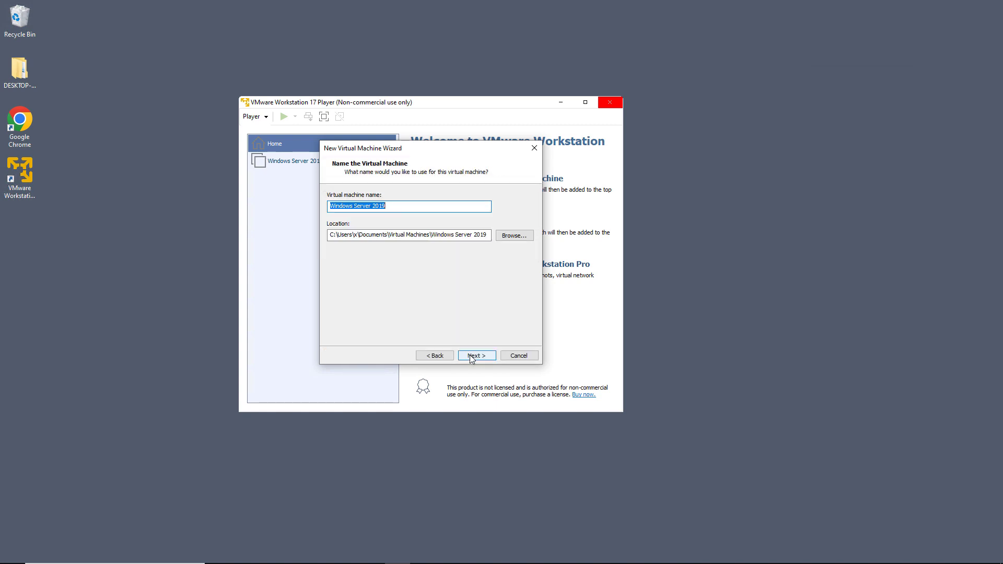
left_click(473, 357)
left_click(480, 357)
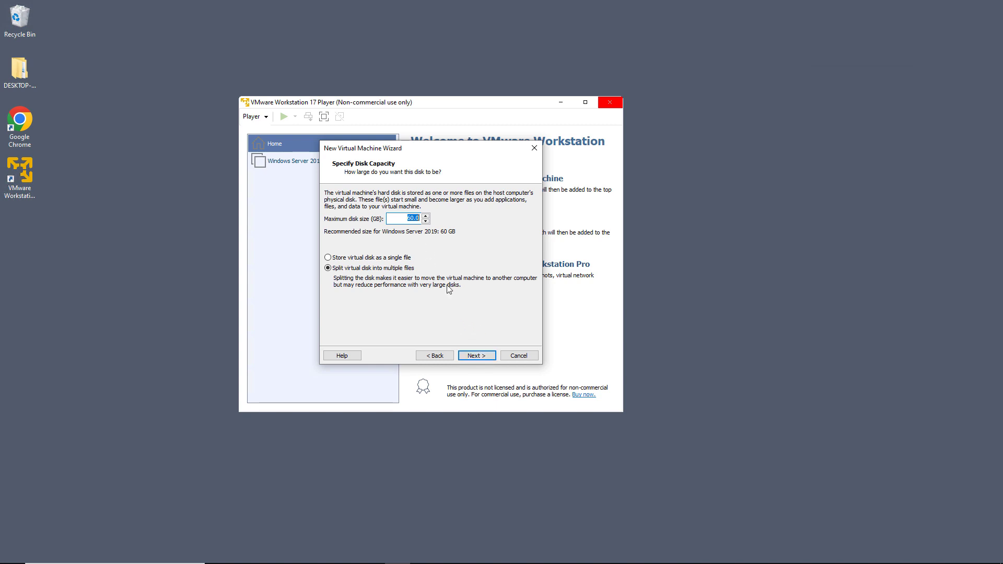
left_click(367, 261)
left_click(478, 356)
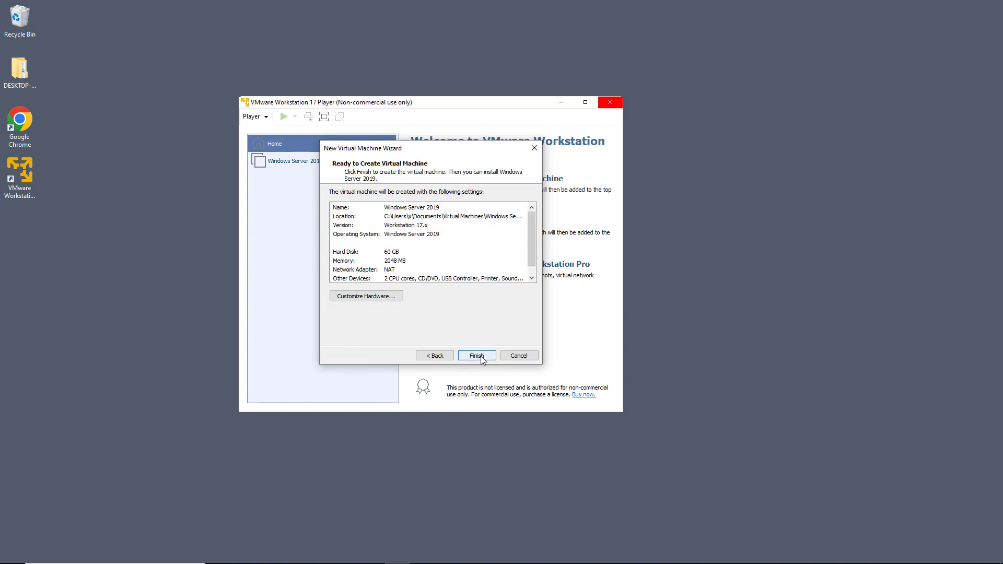
left_click(476, 356)
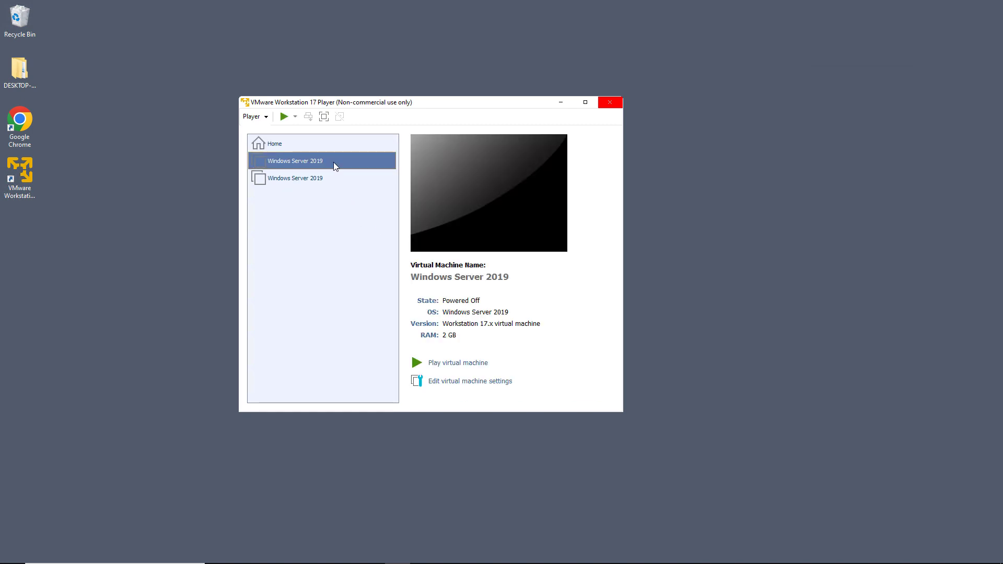
Step: Set the VM's CD/DVD drive to the ISO image in C:\ISOs\Windows Server 2019
left_click(452, 383)
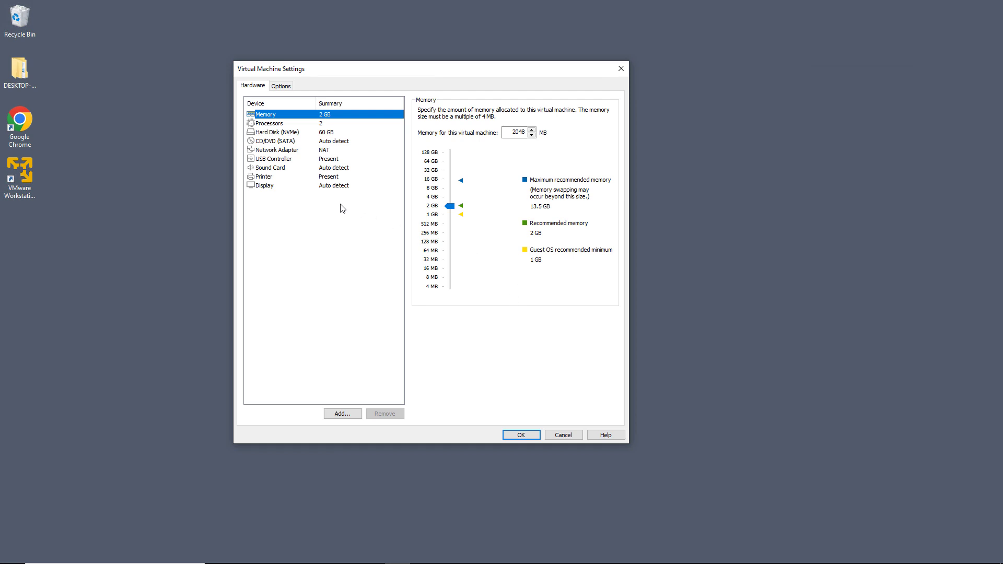
left_click(282, 142)
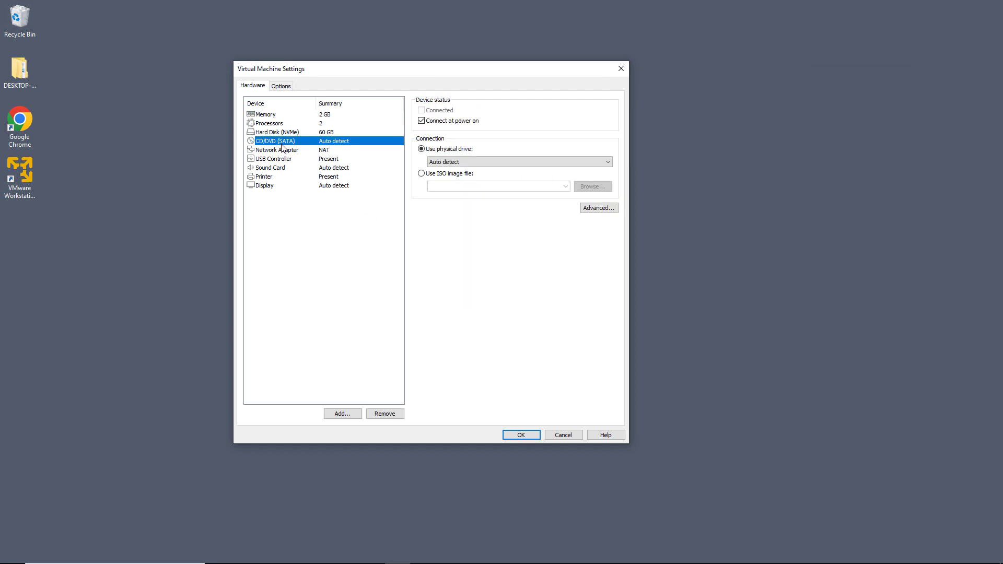
left_click(442, 176)
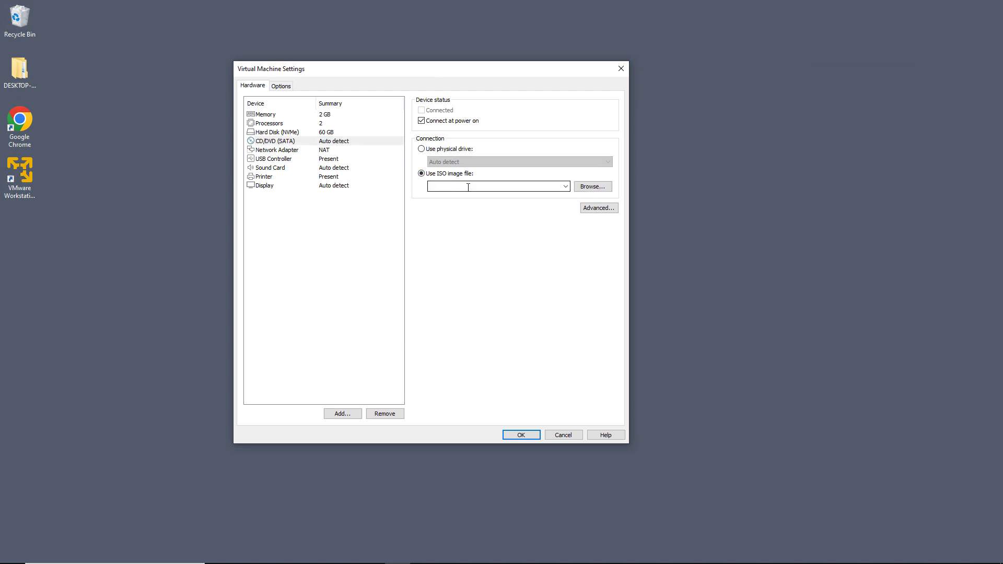
left_click(592, 186)
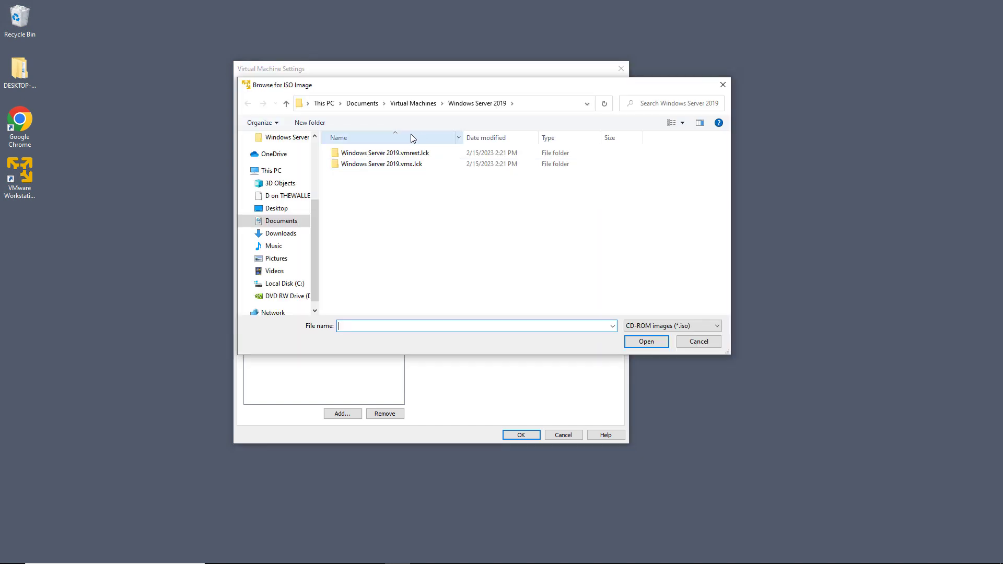
type("C:\\")
key("Return")
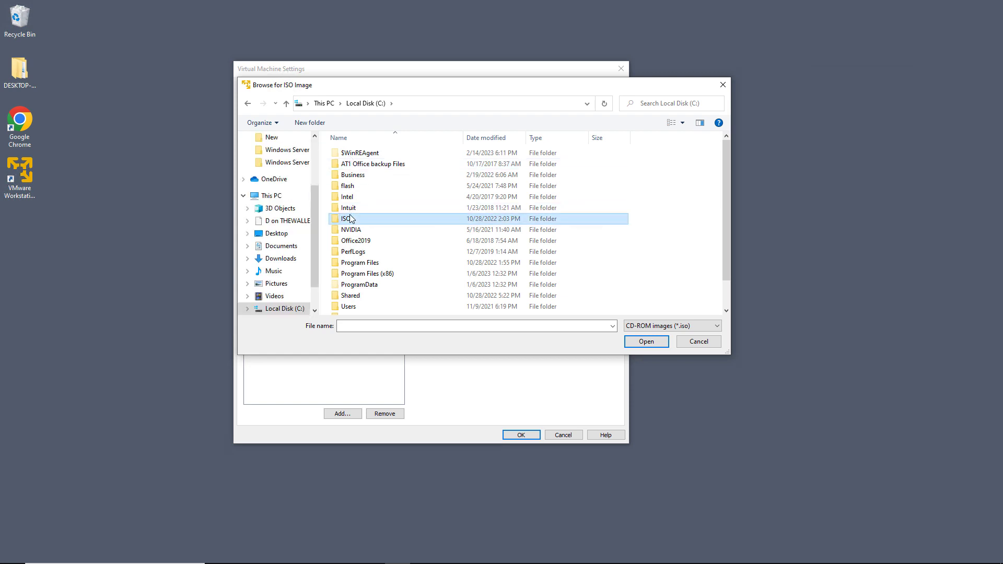
double_click(351, 217)
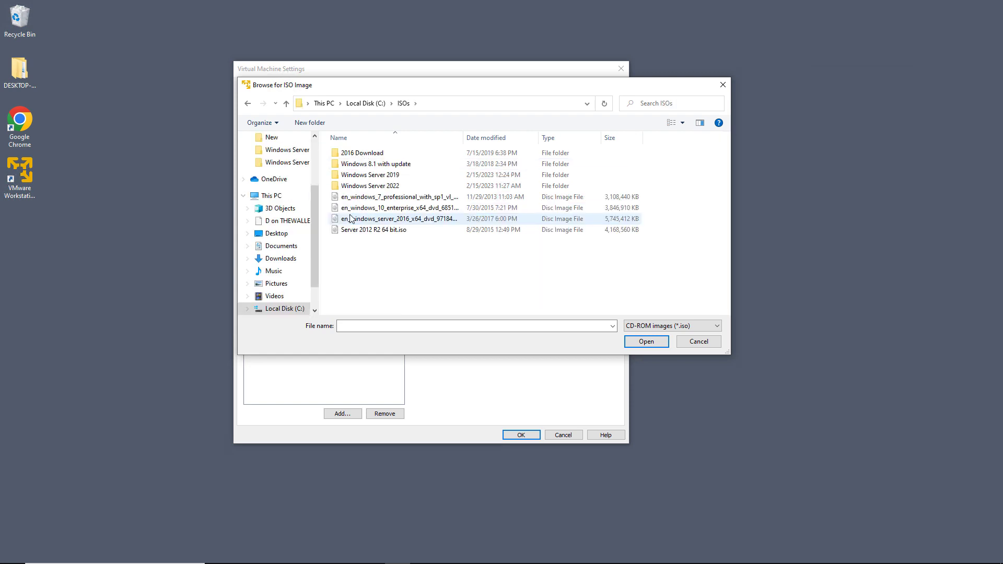
double_click(374, 175)
double_click(366, 164)
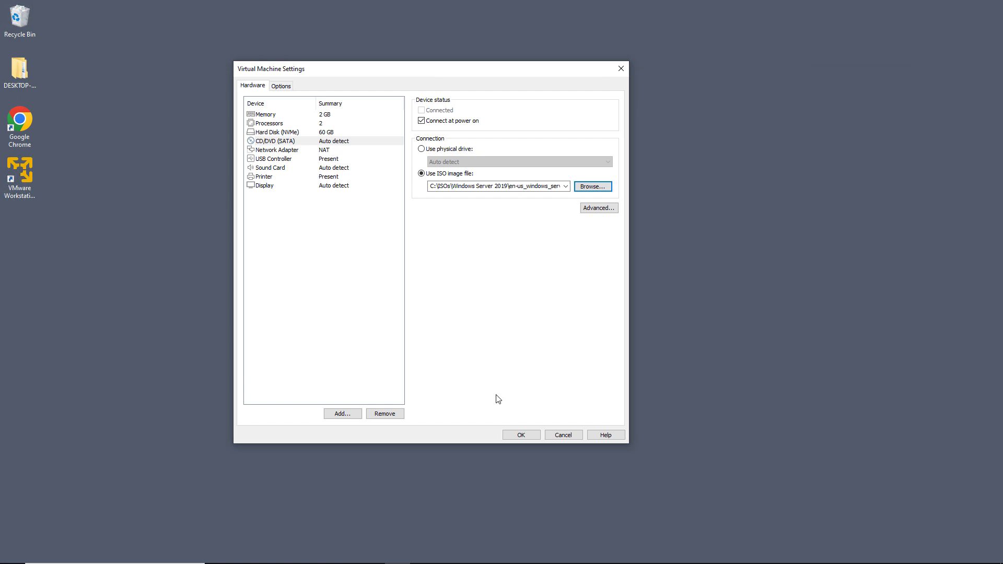
left_click(510, 436)
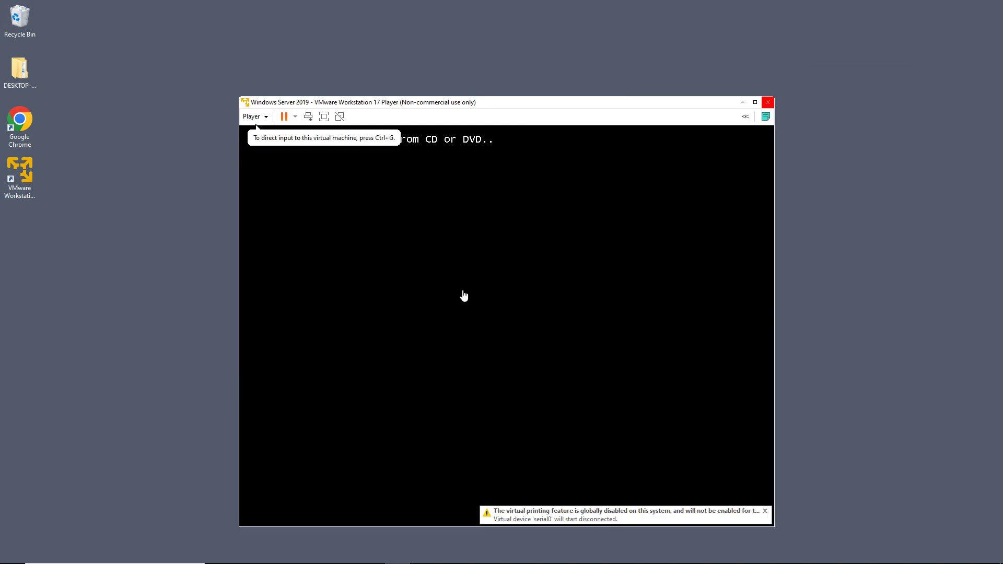
Step: Press a key inside the VM console to boot from the Windows Server 2019 disc
left_click(464, 296)
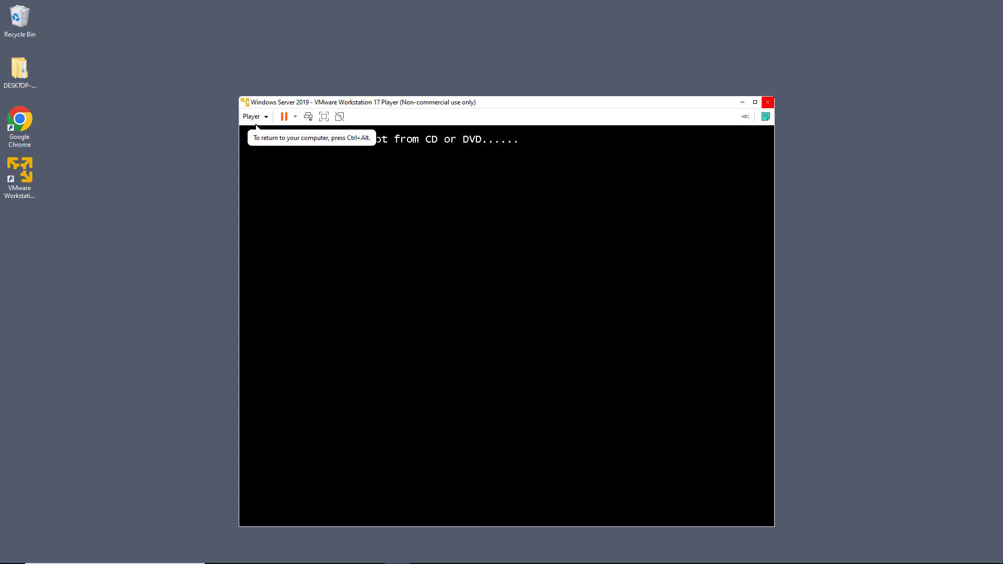
key("Return")
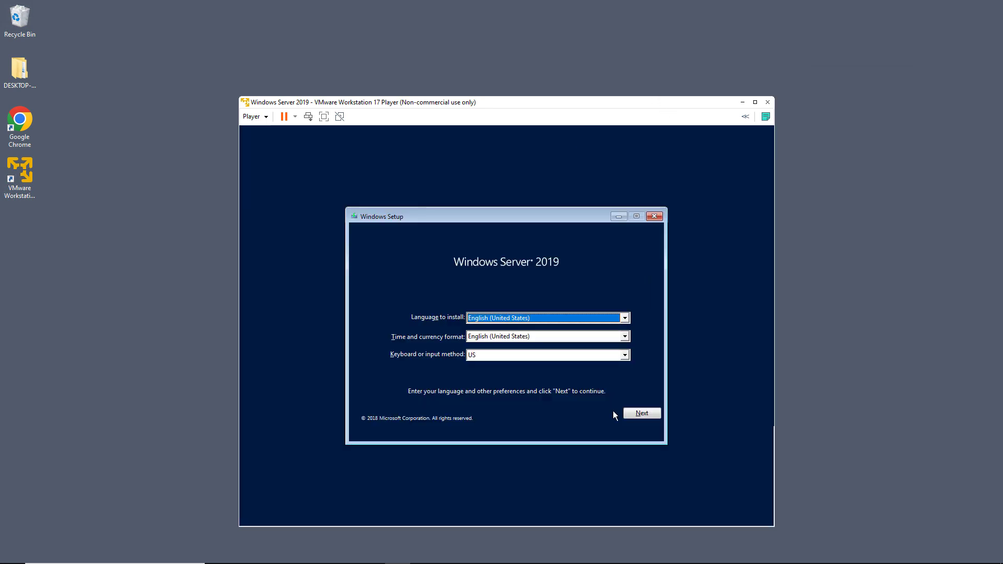
Step: Start Setup with default language, no product key, and Standard (Desktop Experience) edition
left_click(631, 413)
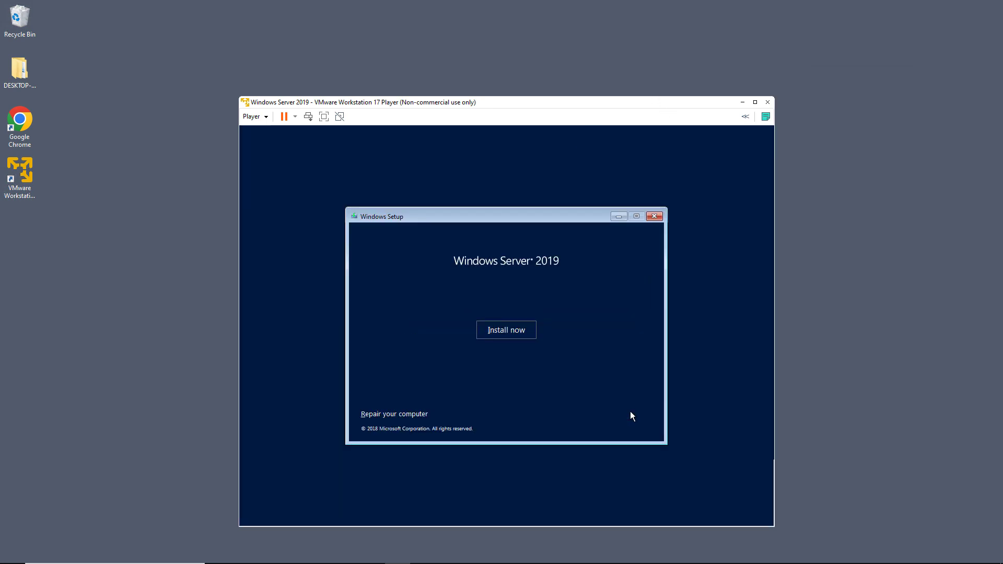
left_click(524, 332)
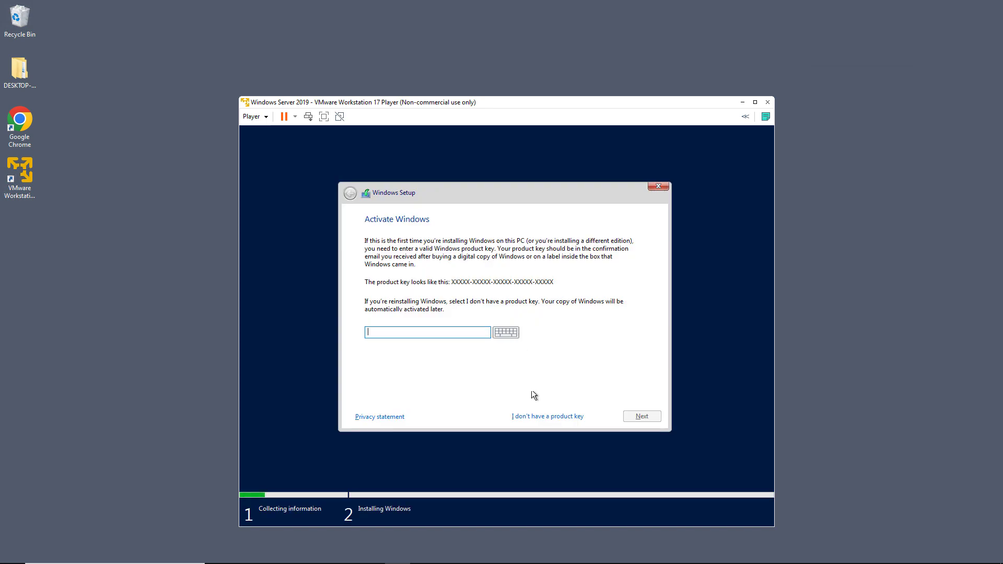
left_click(537, 415)
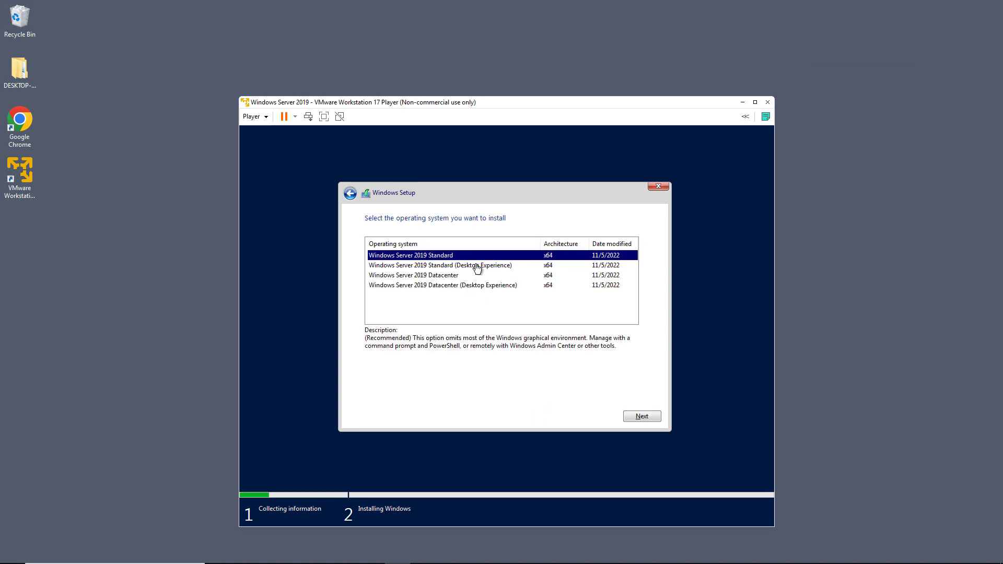
left_click(477, 267)
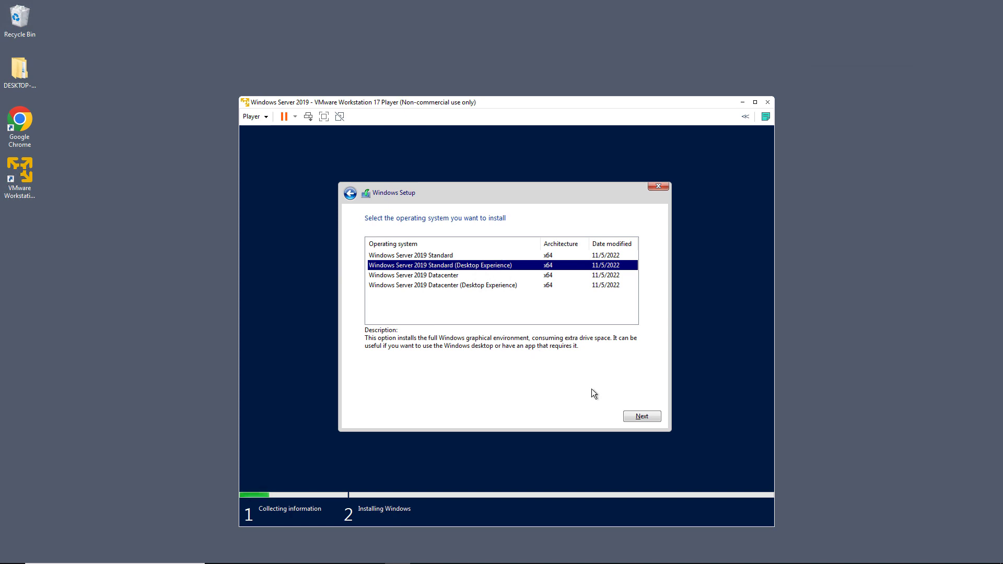
left_click(642, 416)
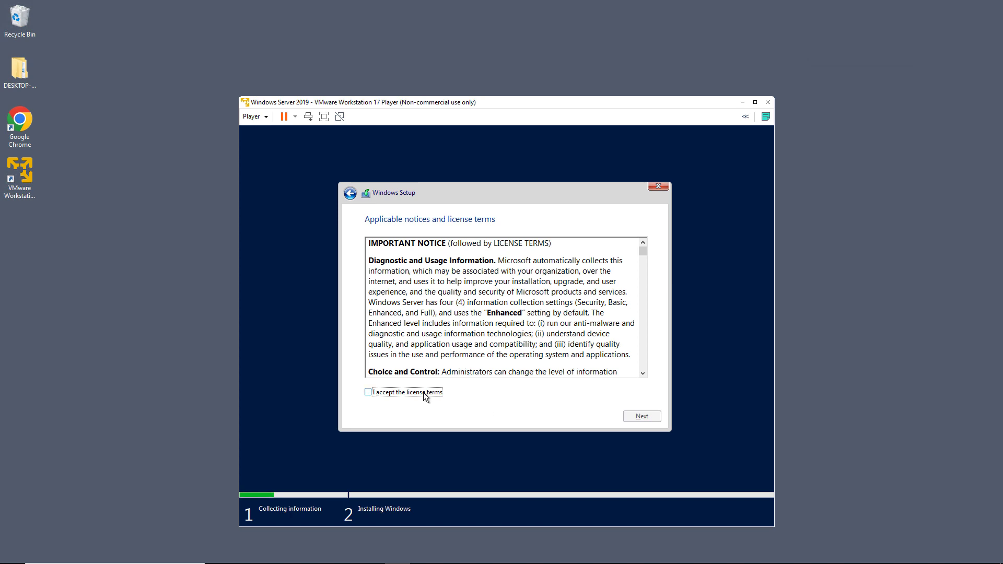
Step: Accept the license terms and custom-install onto Drive 0's unallocated space
left_click(423, 393)
left_click(639, 417)
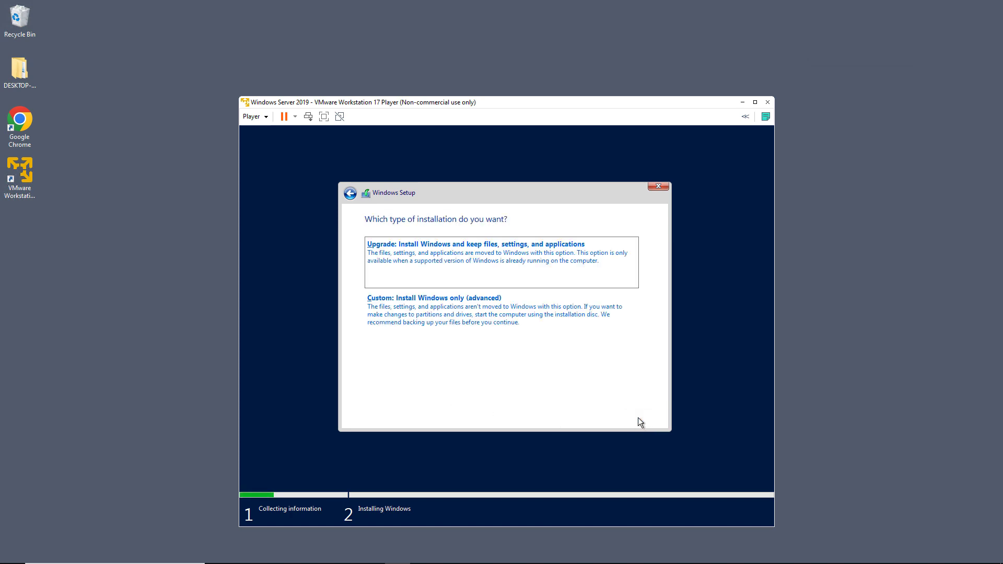
left_click(554, 342)
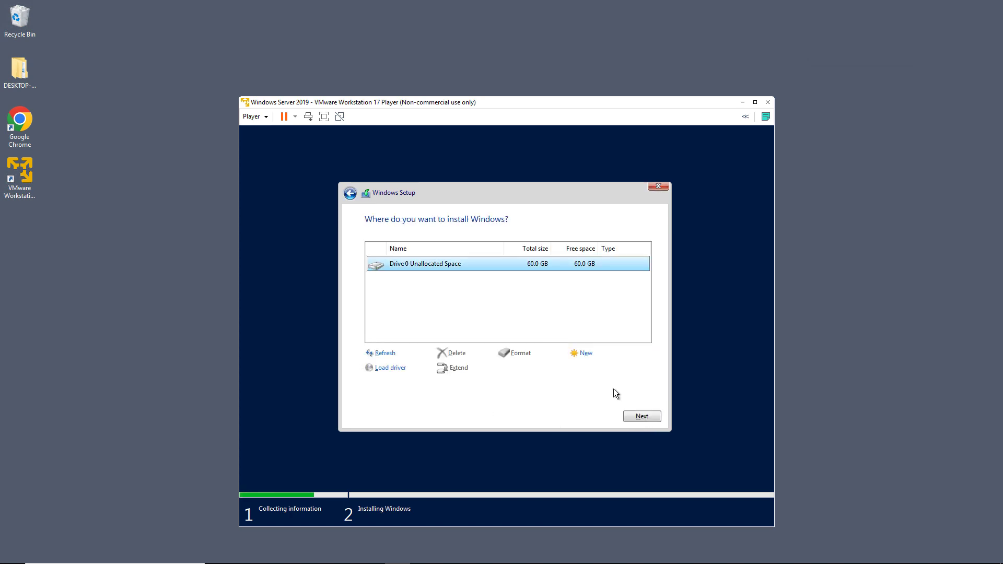
left_click(641, 421)
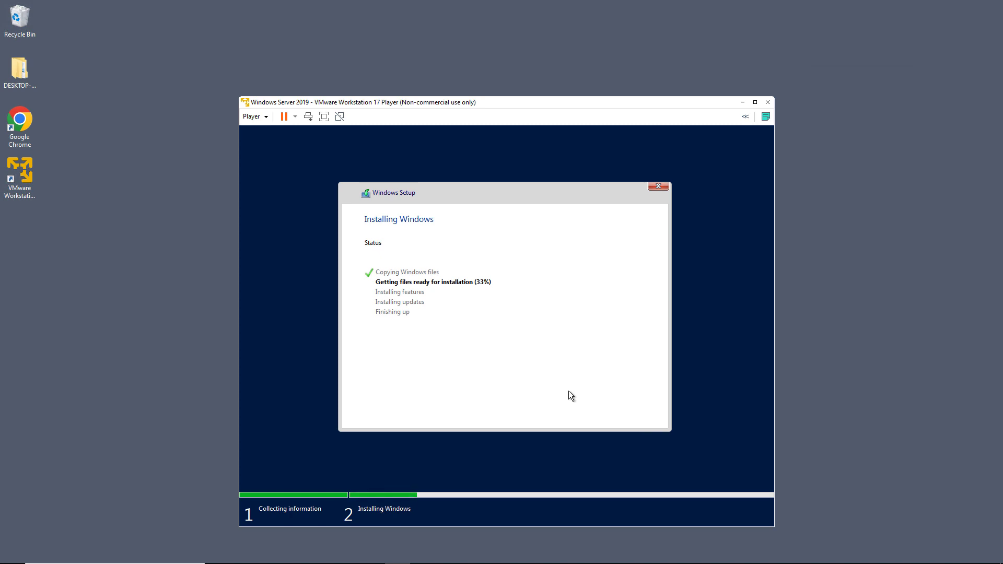
Step: Attempt to install VMware Tools from the Player bar and dismiss the not-yet-downloaded error
left_click(570, 396)
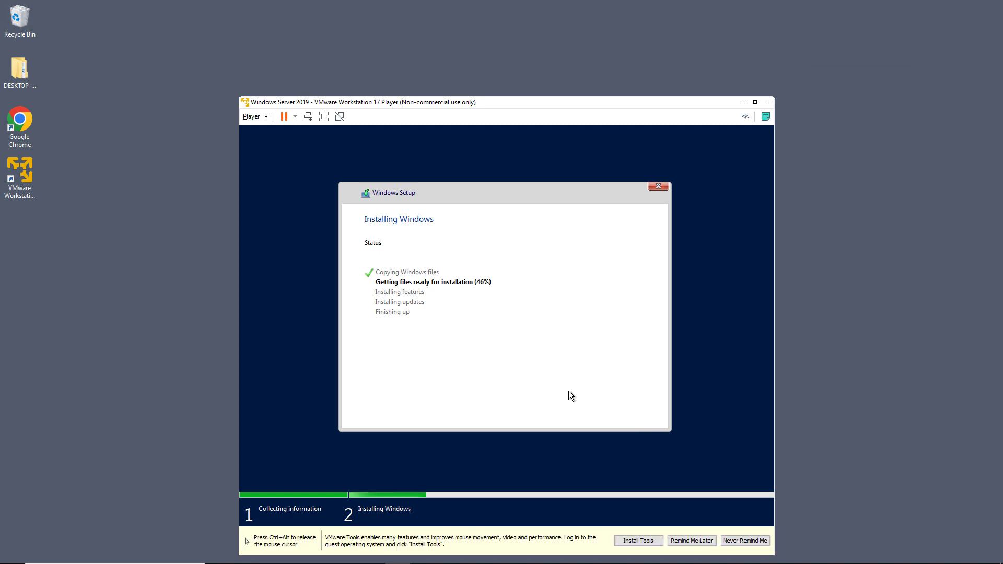
key("ctrl+alt")
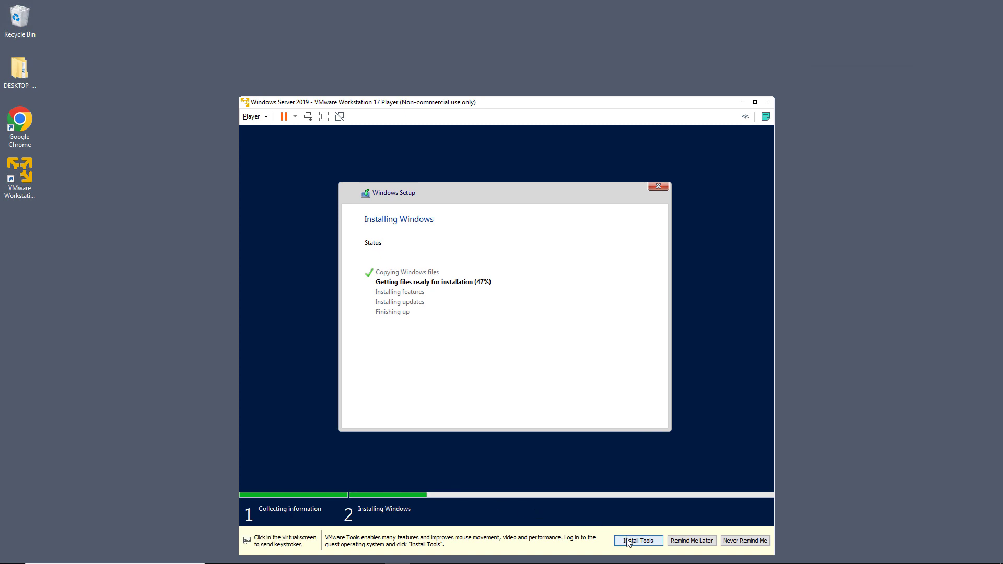
left_click(630, 542)
left_click(667, 443)
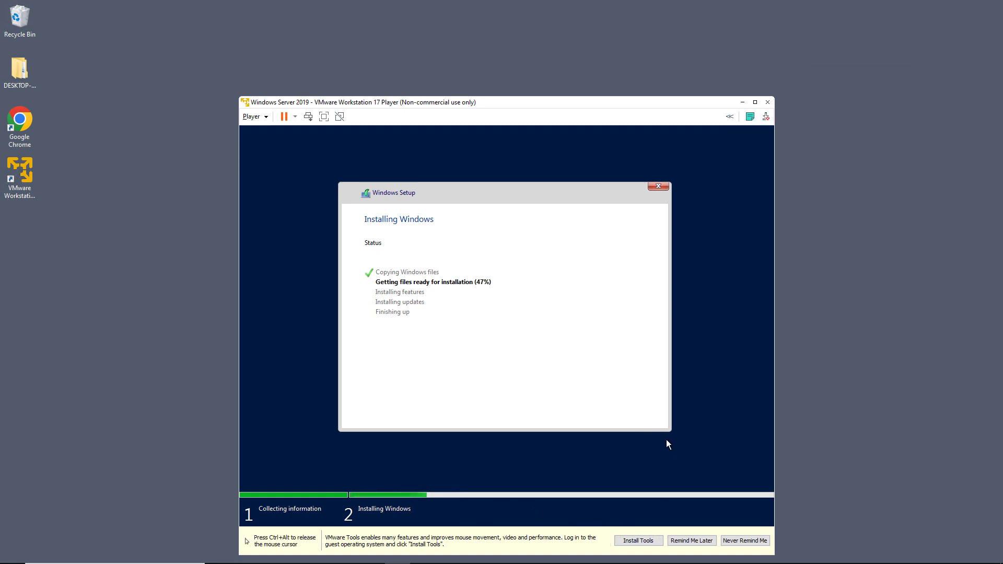
key("ctrl+alt")
left_click(648, 542)
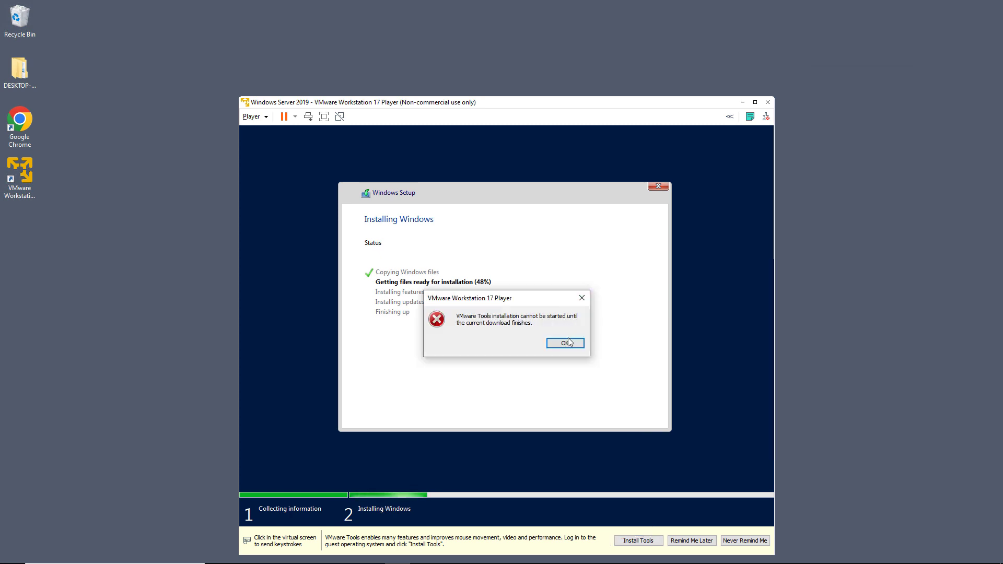
left_click(565, 343)
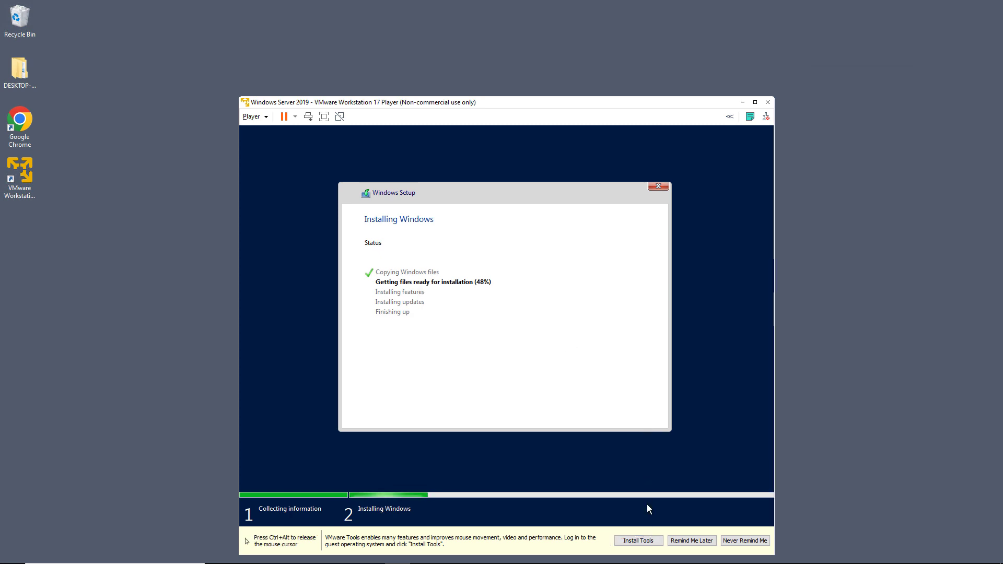